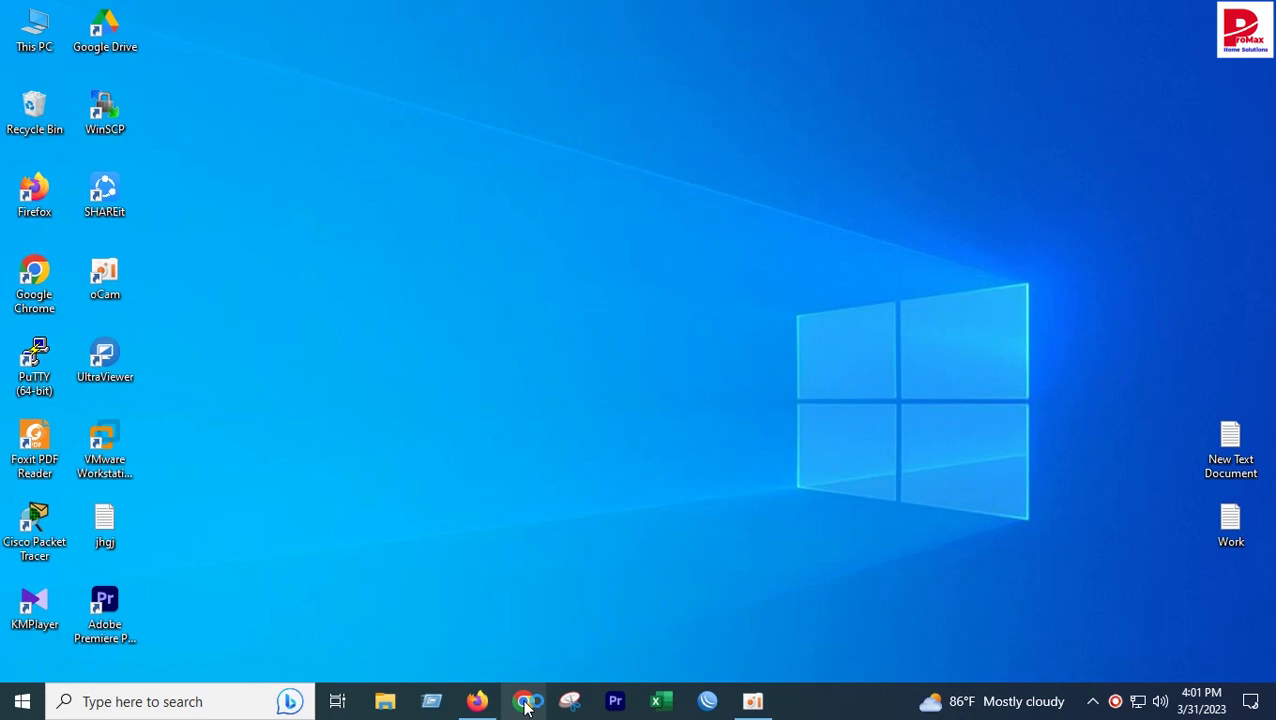
# - Launch Chrome and search Google for 'teamviewer download'
pyautogui.click(527, 705)
pyautogui.click(470, 388)
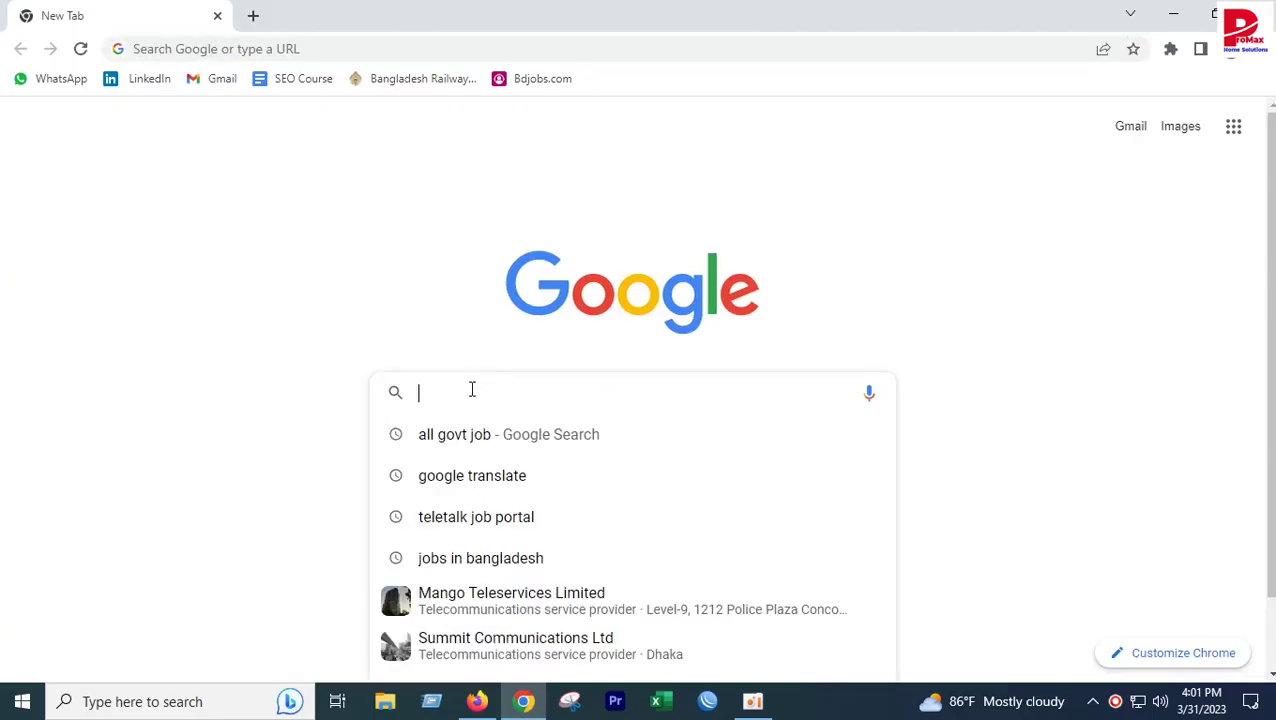
pyautogui.write('team')
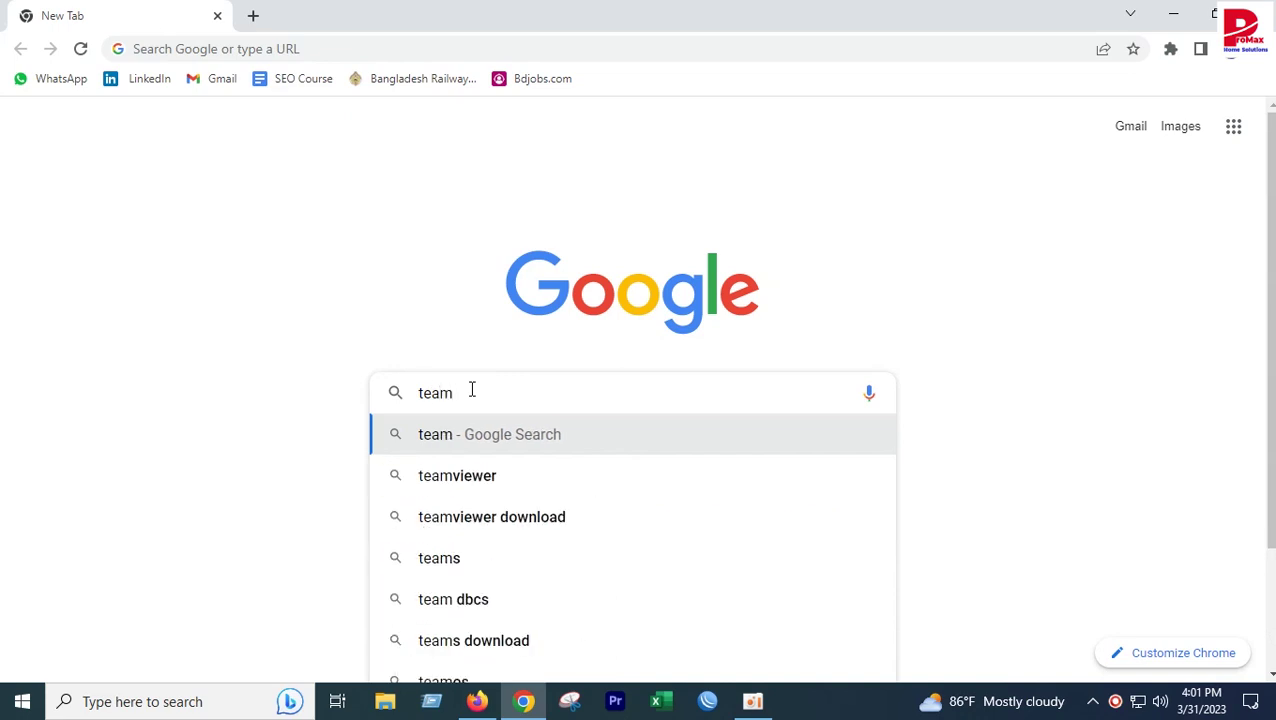
pyautogui.press('Down')
pyautogui.press('Down')
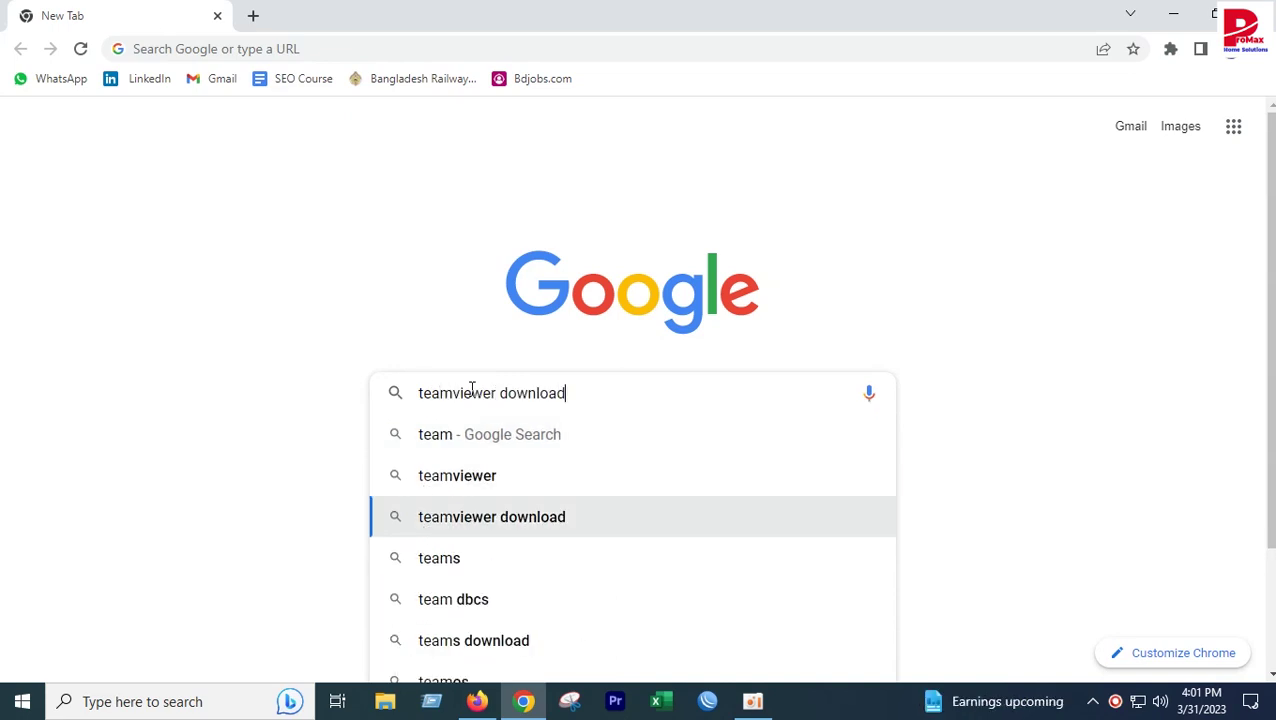
pyautogui.press('Return')
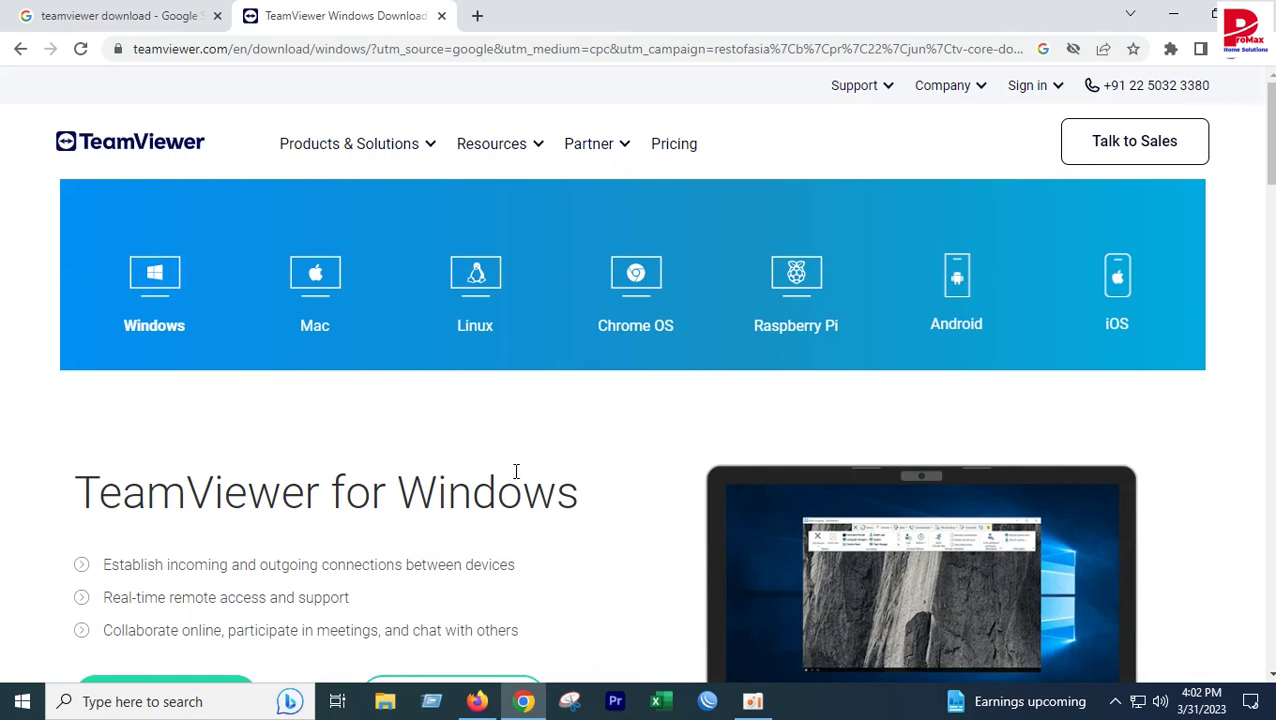
# - Download the 64-bit Windows installer, TeamViewer_Setup_x64.exe, from the TeamViewer for Windows page
pyautogui.scroll(-2, 517, 475)
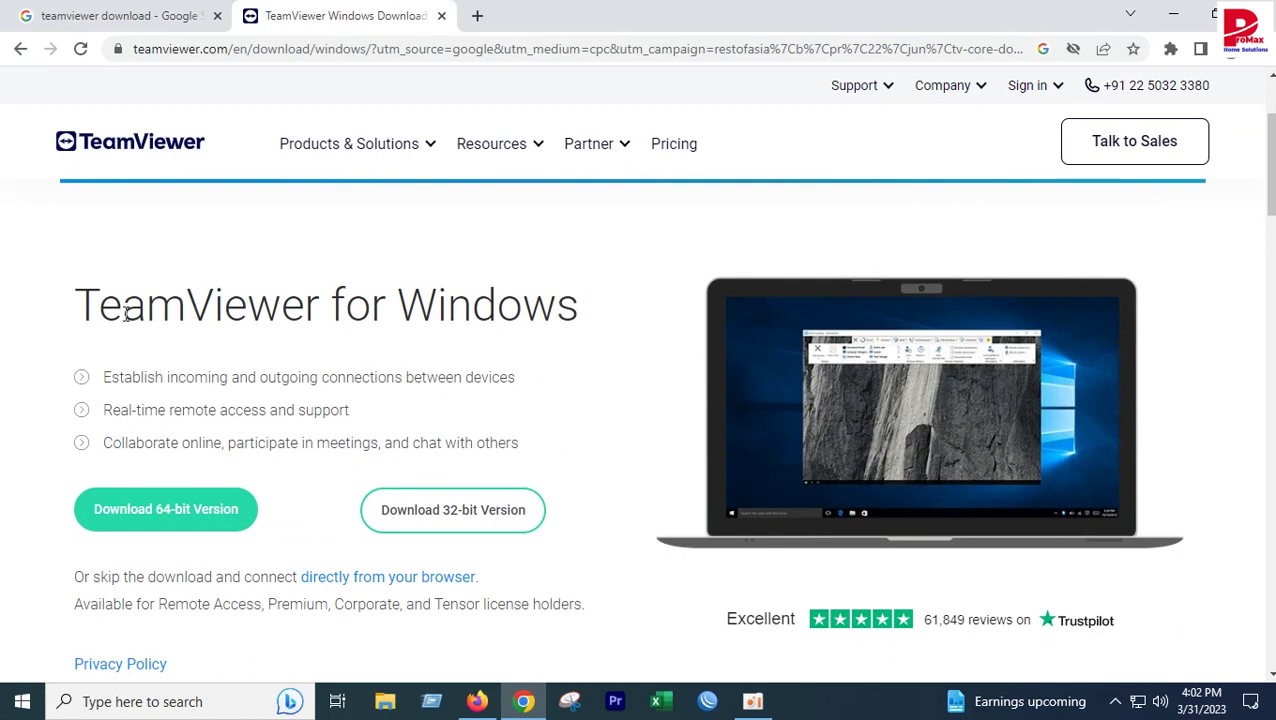
pyautogui.moveTo(78, 306); pyautogui.dragTo(597, 330)
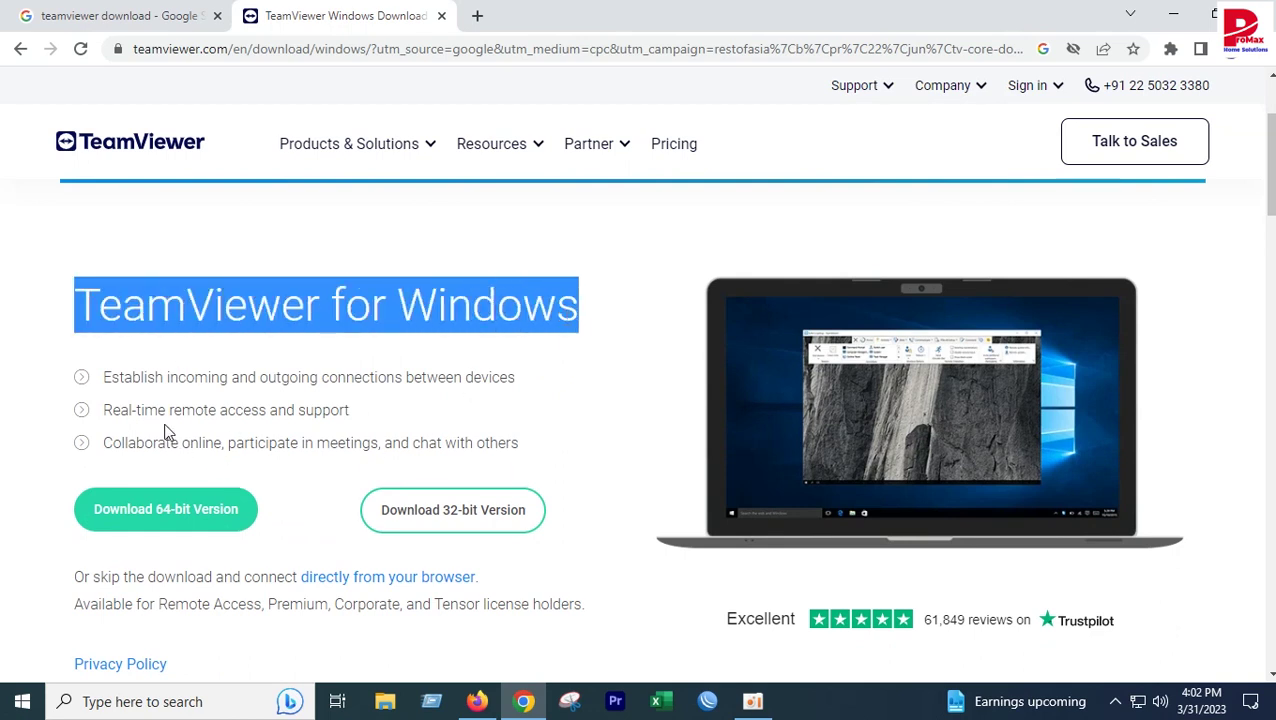
pyautogui.click(168, 522)
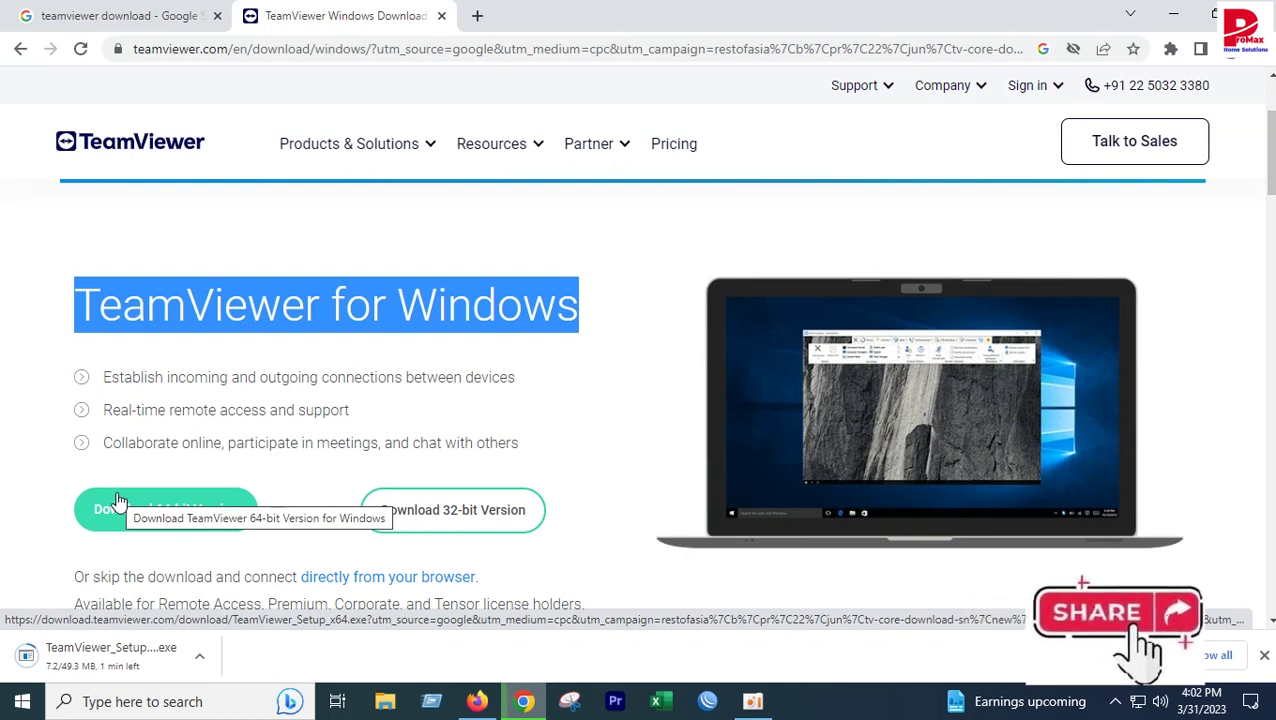
# - In a new tab, search for Cricbuzz and open the BAN vs IRE live match page
pyautogui.click(477, 15)
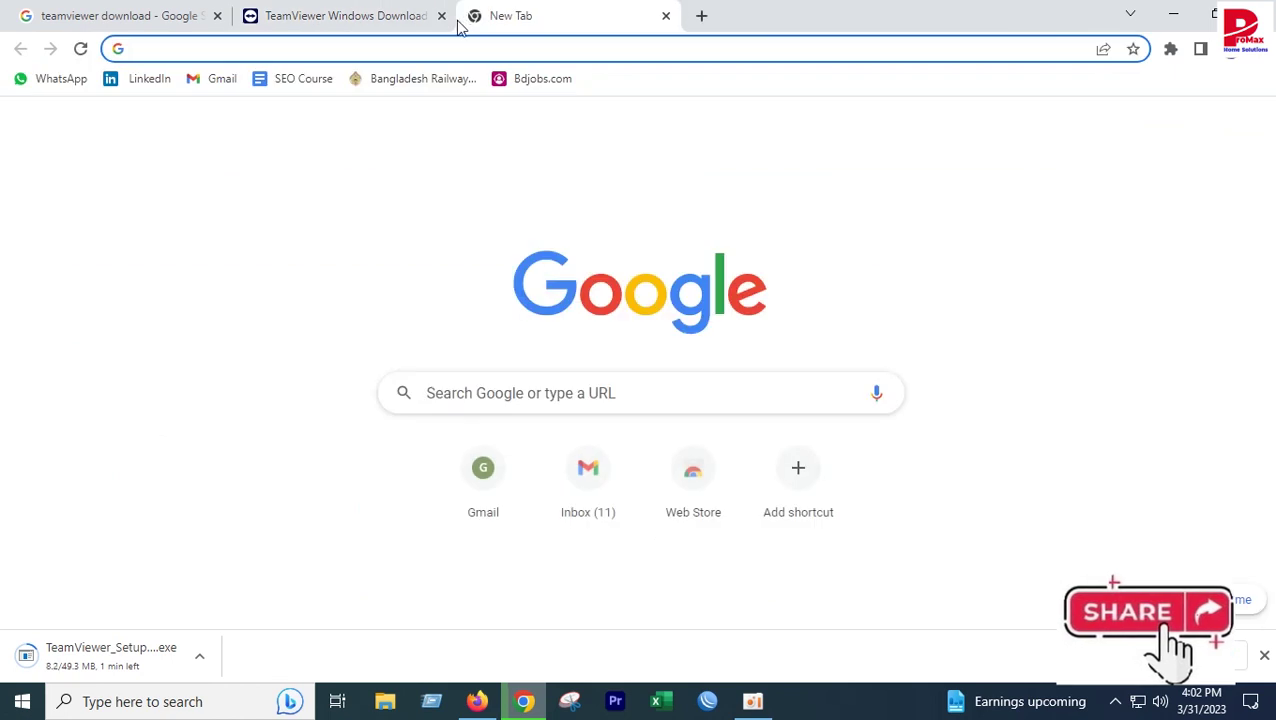
pyautogui.write('c')
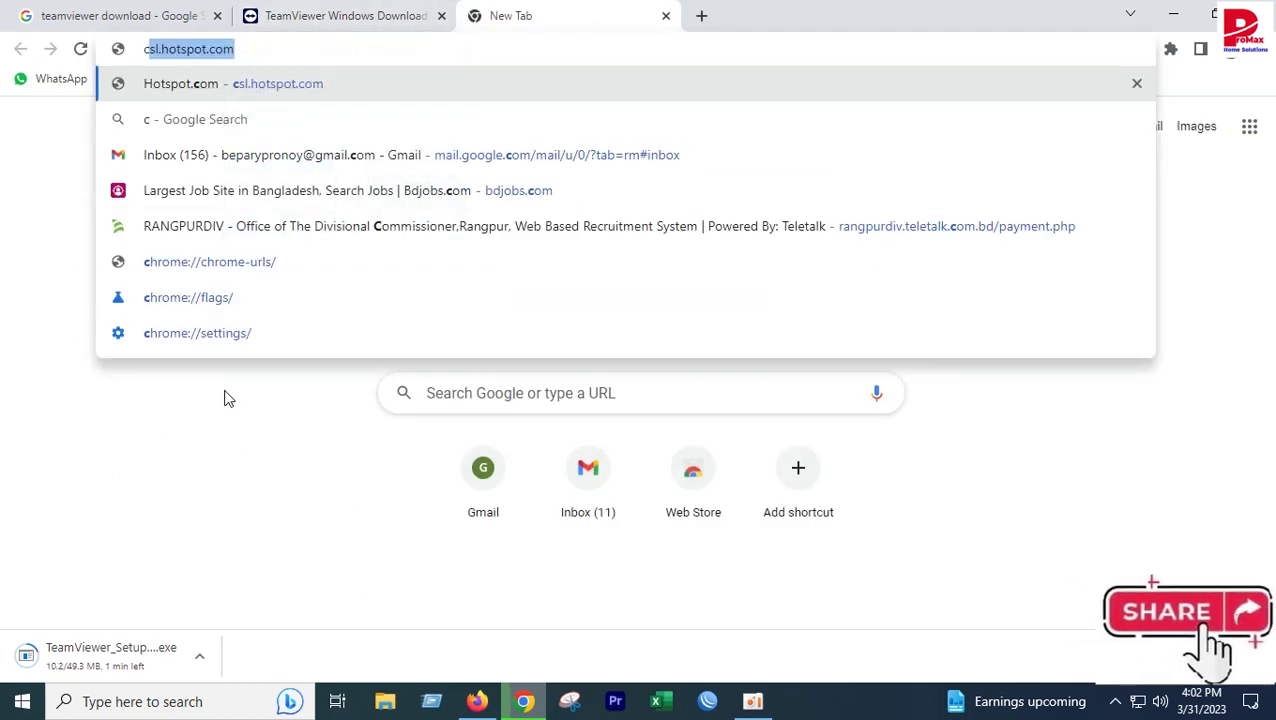
pyautogui.write('r')
pyautogui.click(197, 125)
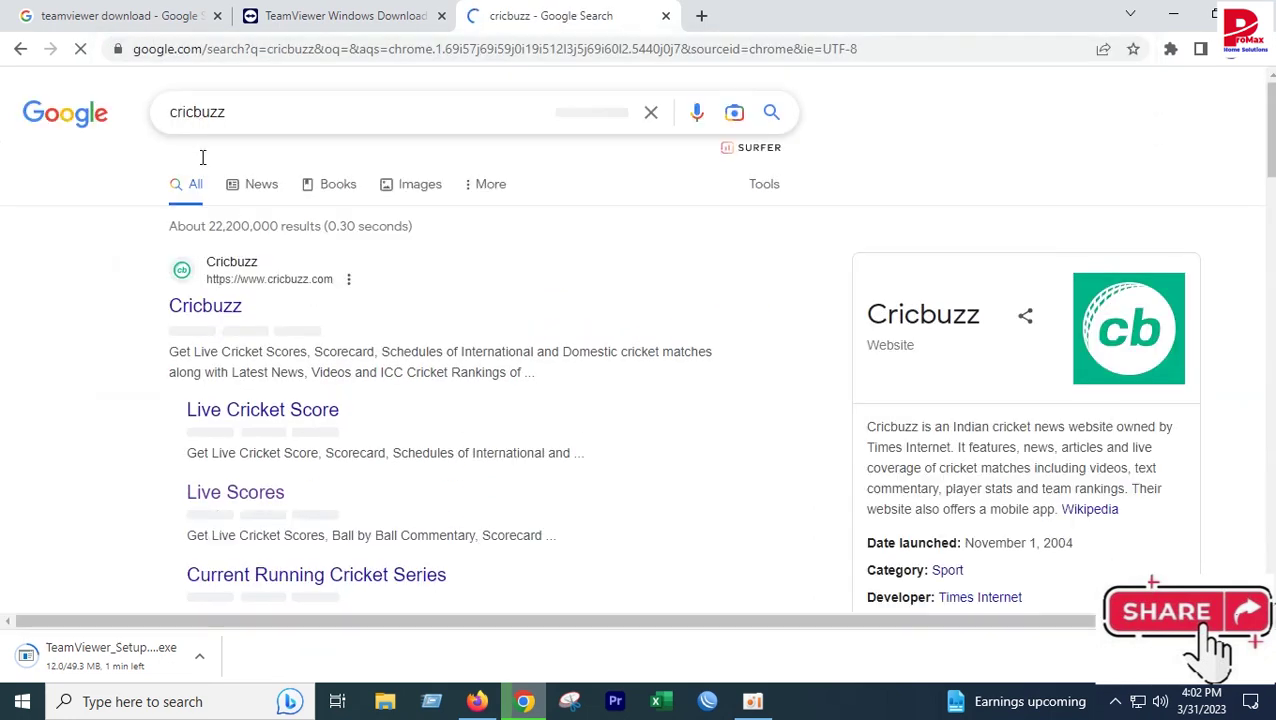
pyautogui.click(207, 308)
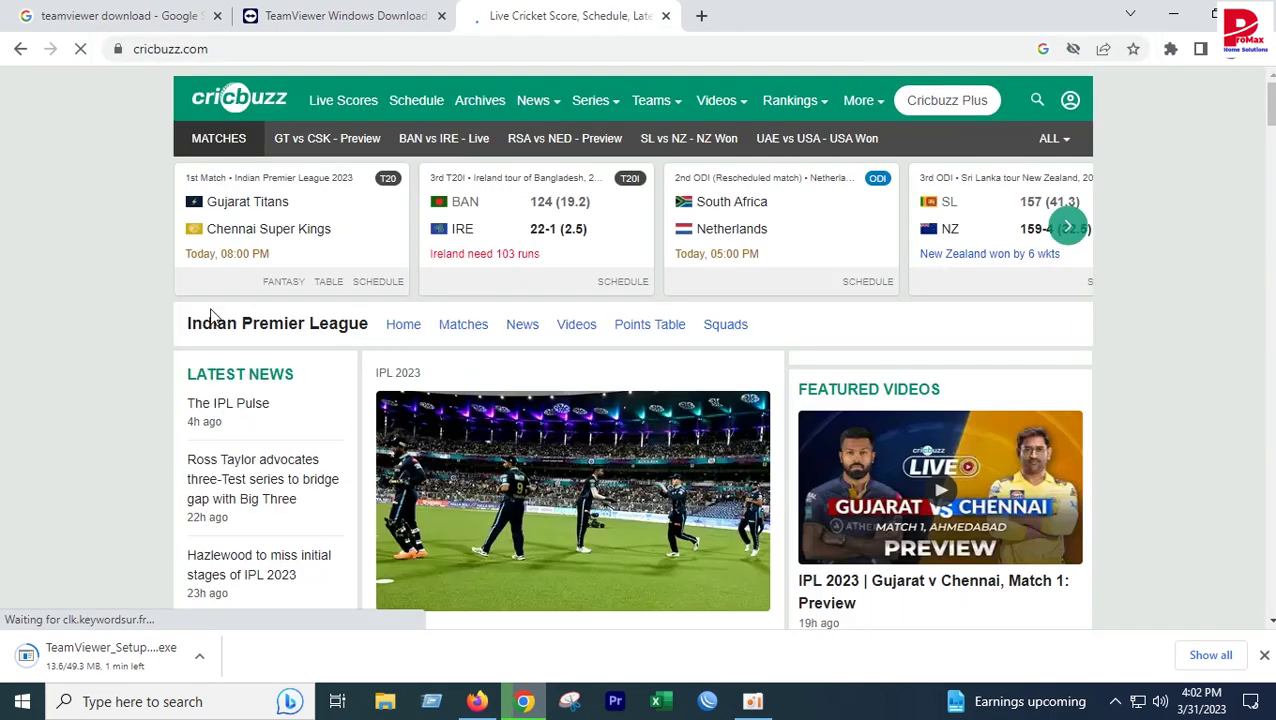
pyautogui.click(547, 240)
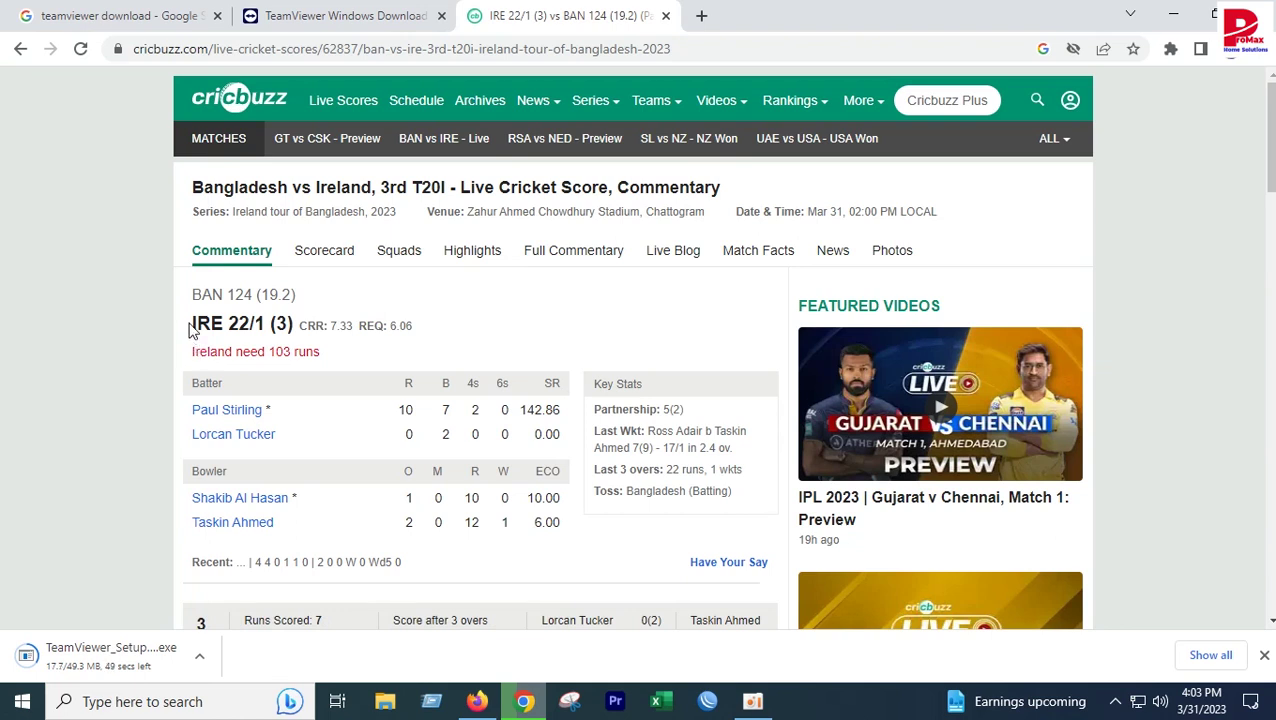
# - Check the BAN vs IRE scorecard and commentary, then return to the TeamViewer tab
pyautogui.moveTo(191, 288); pyautogui.dragTo(447, 333)
pyautogui.click(452, 328)
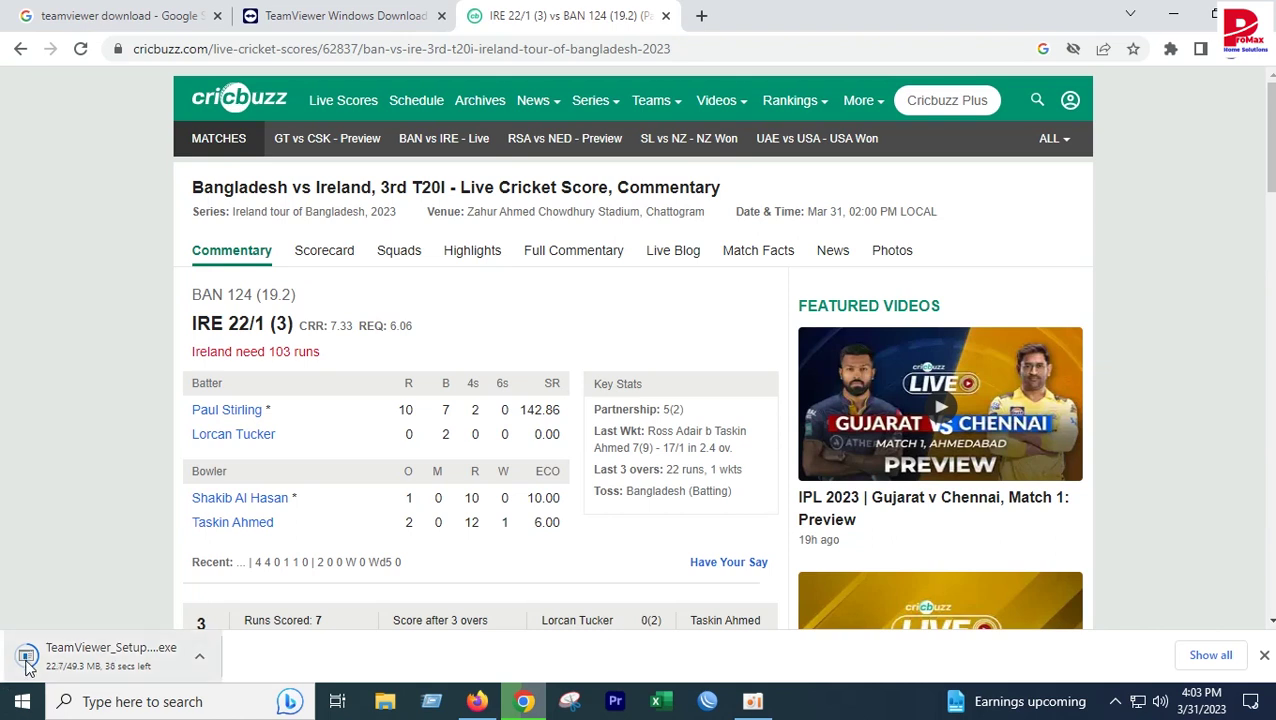
pyautogui.click(343, 263)
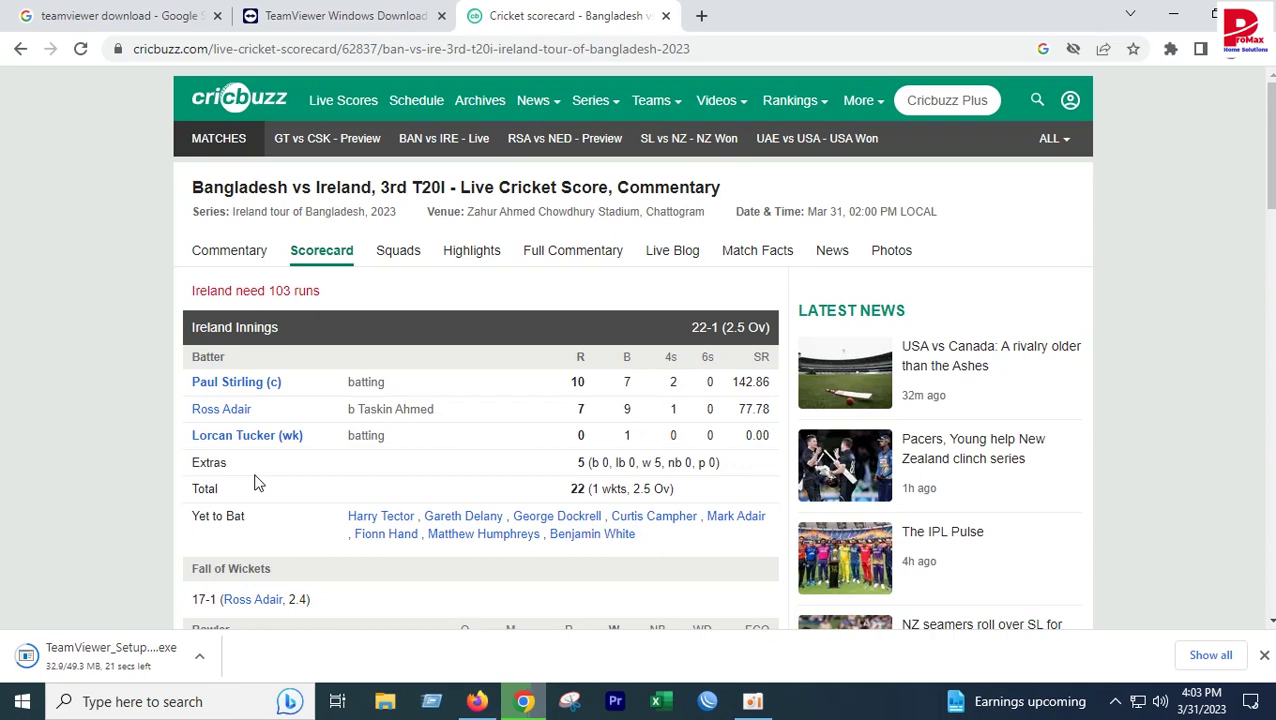
pyautogui.click(240, 252)
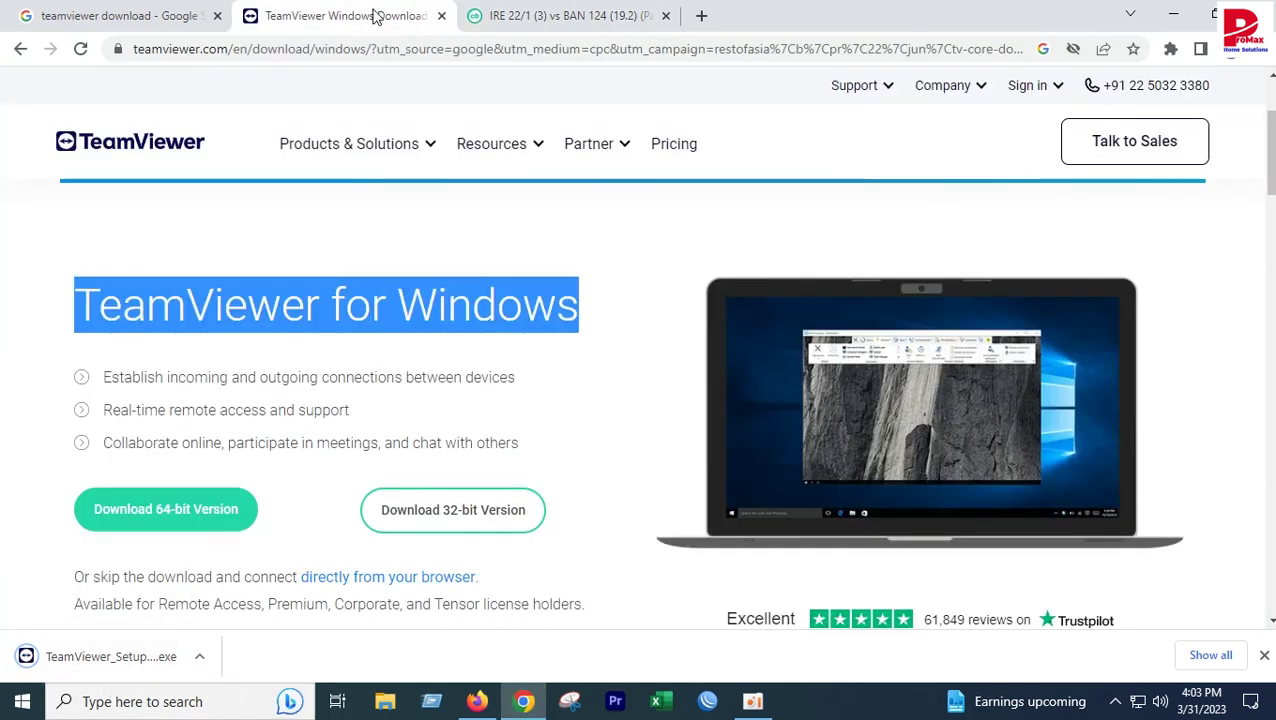
pyautogui.click(375, 15)
# - Run TeamViewer_Setup_x64.exe with Default installation, then minimize Chrome
pyautogui.click(540, 15)
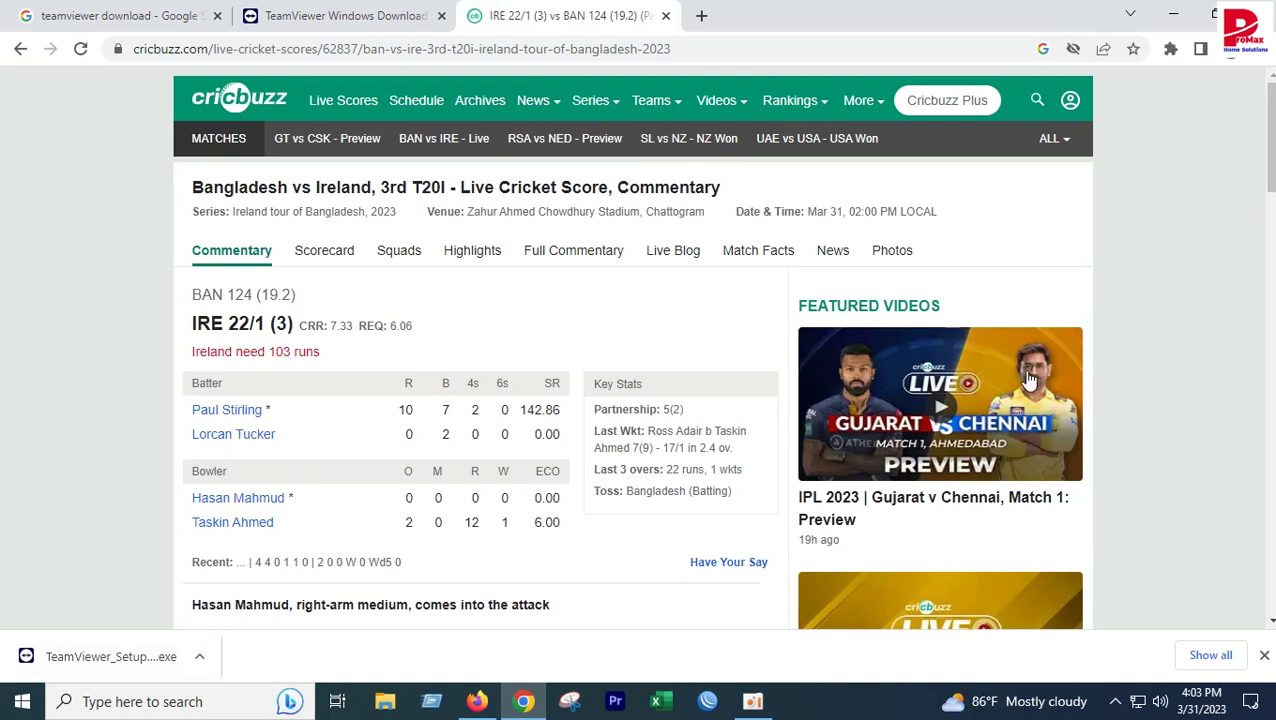
pyautogui.click(85, 12)
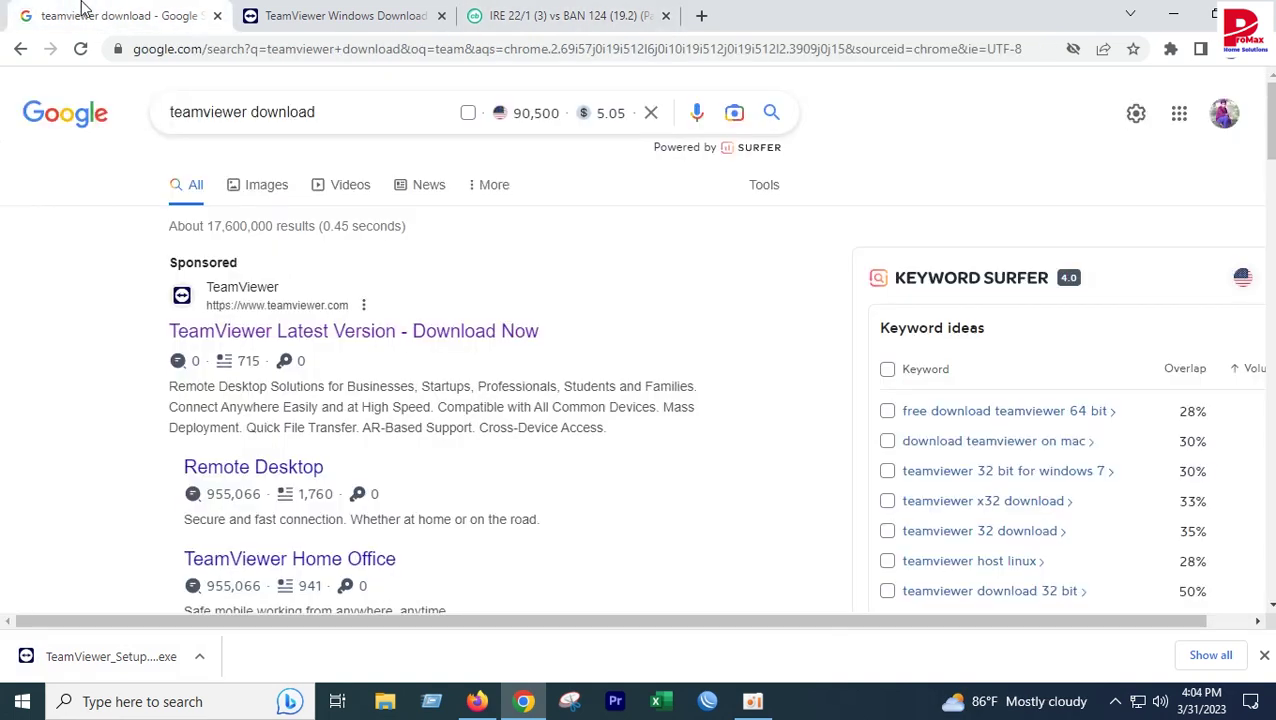
pyautogui.click(106, 675)
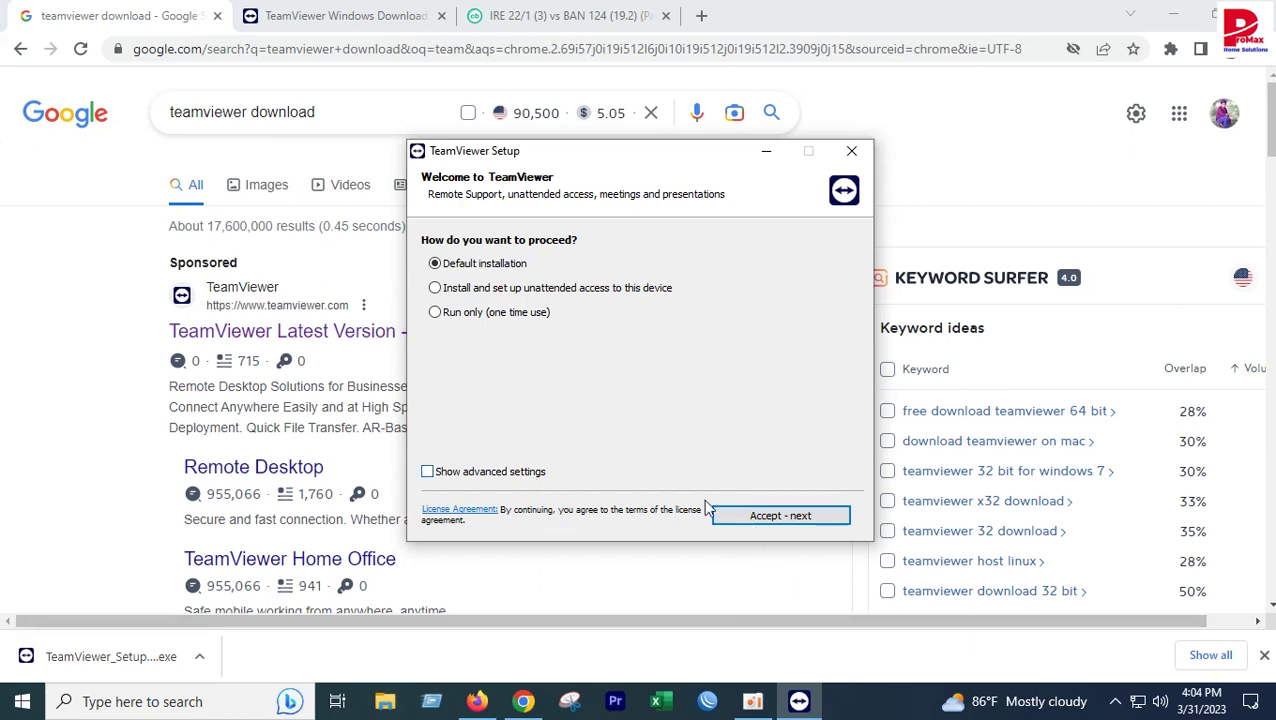
pyautogui.click(770, 518)
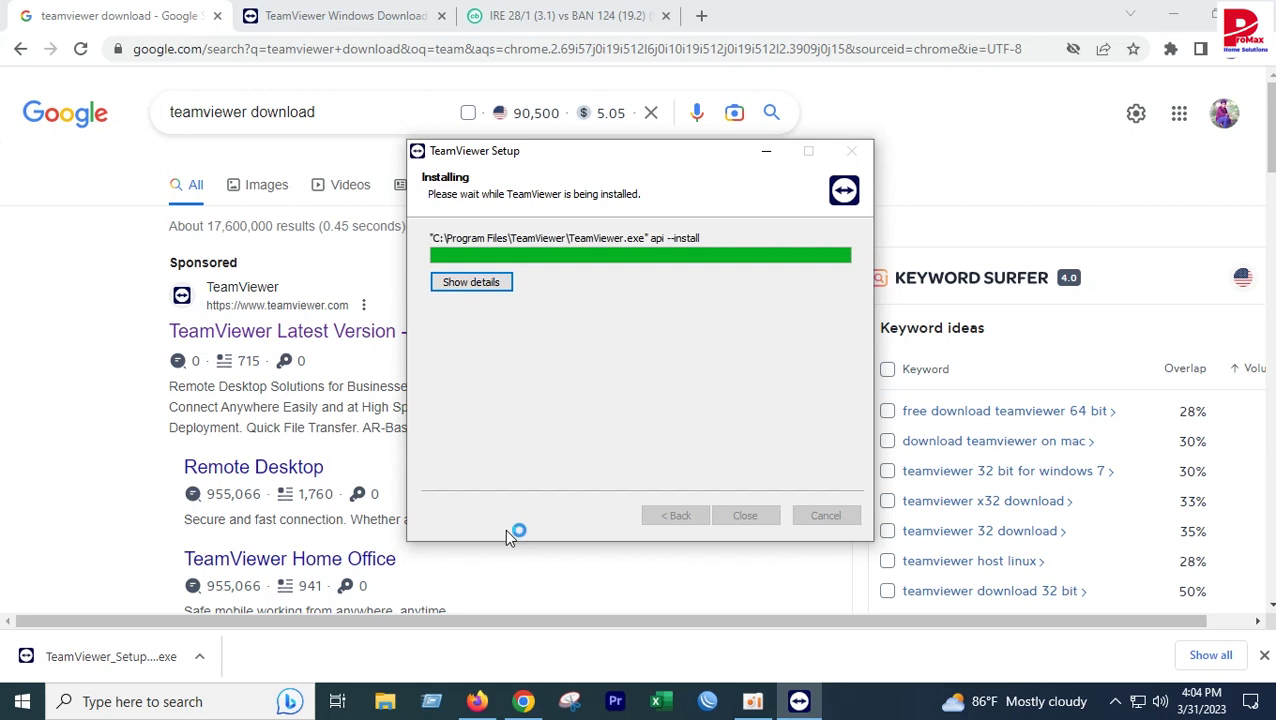
pyautogui.click(1173, 14)
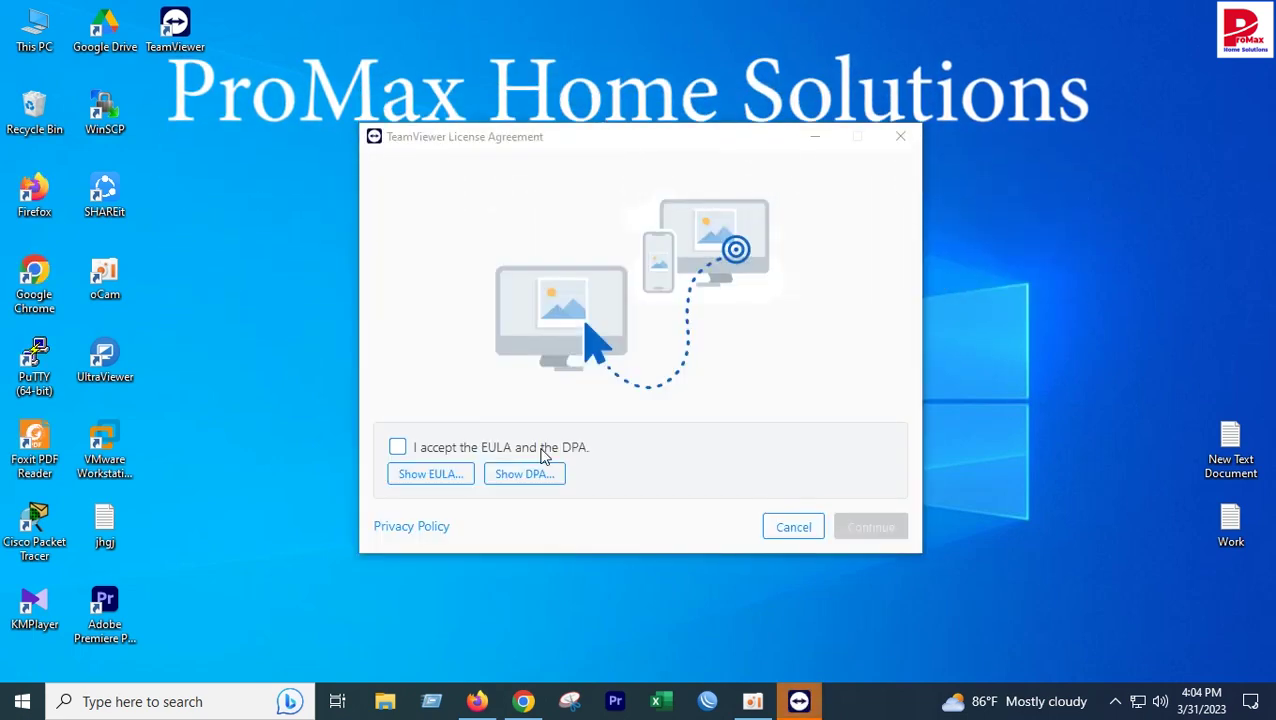
# - Accept the EULA and DPA, continue, and move the TeamViewer main window up and left
pyautogui.click(541, 449)
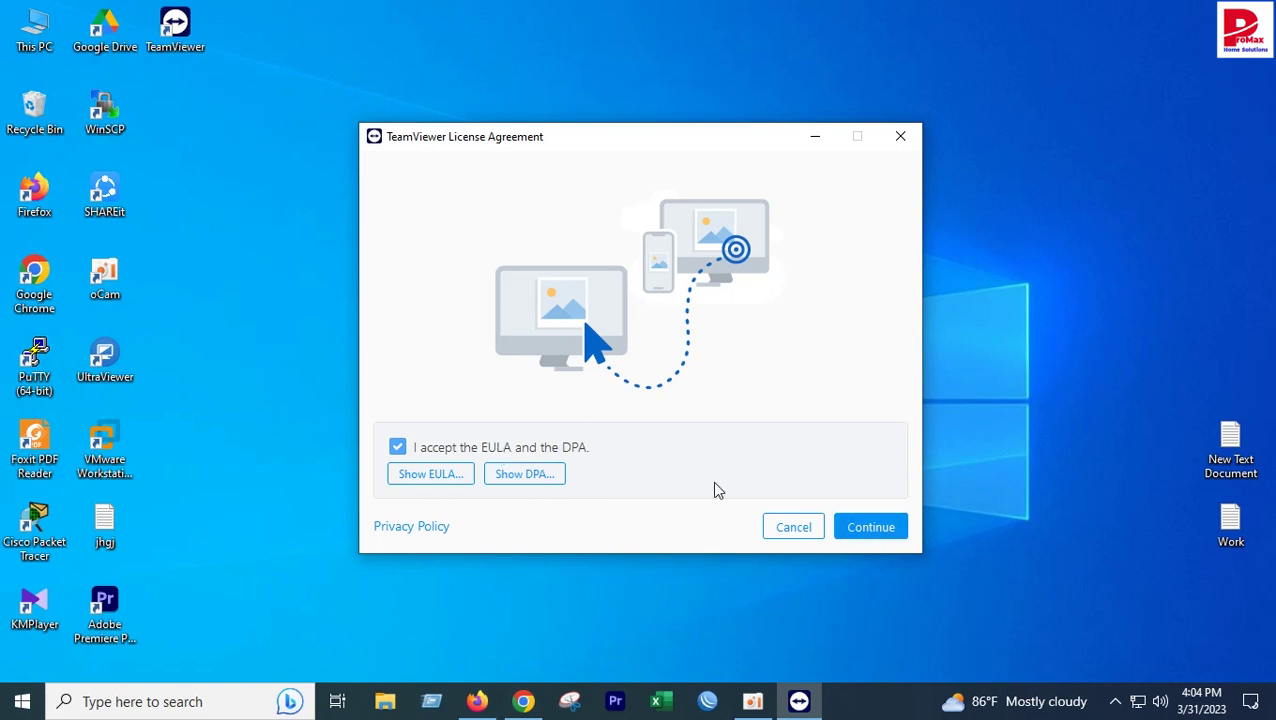
pyautogui.click(897, 527)
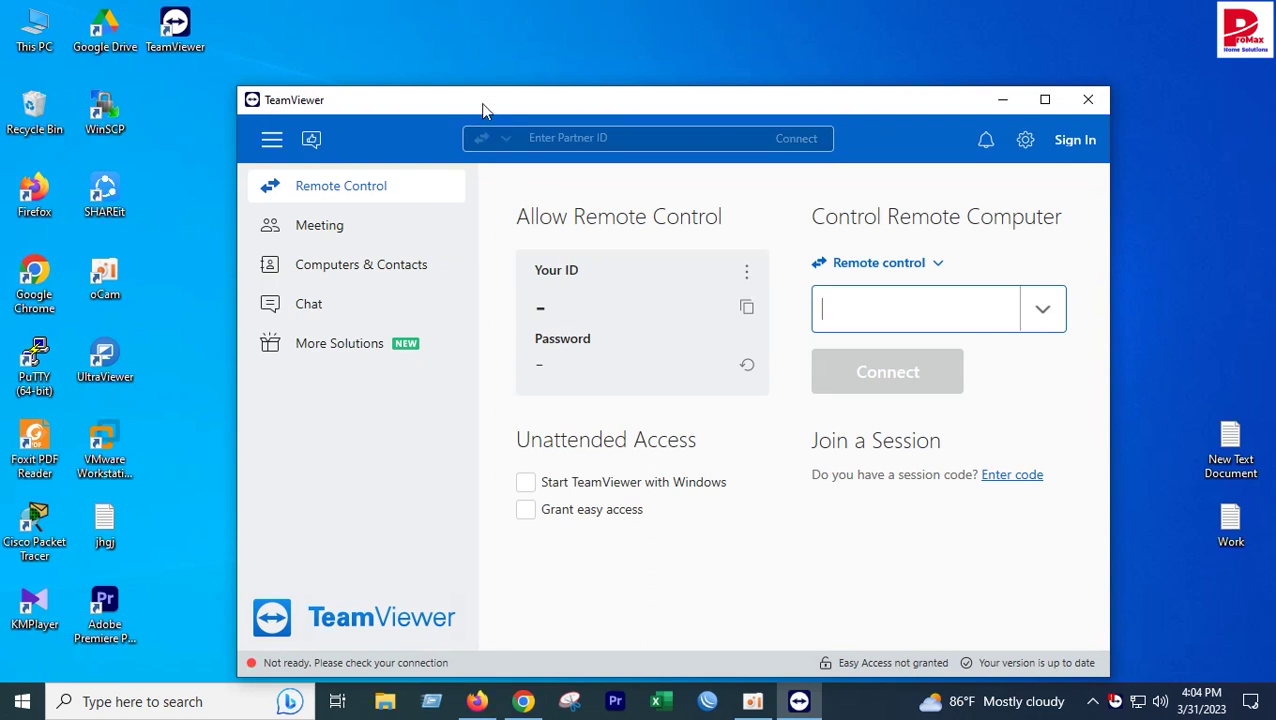
pyautogui.moveTo(487, 108); pyautogui.dragTo(402, 46)
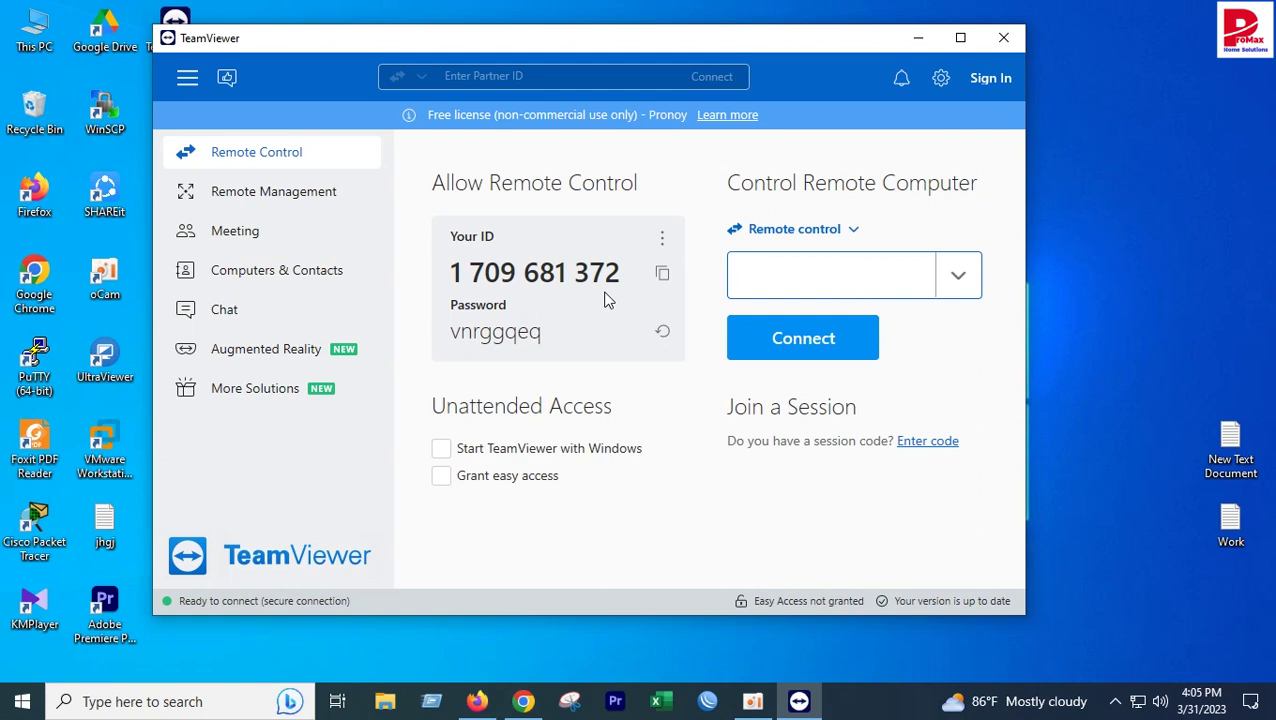
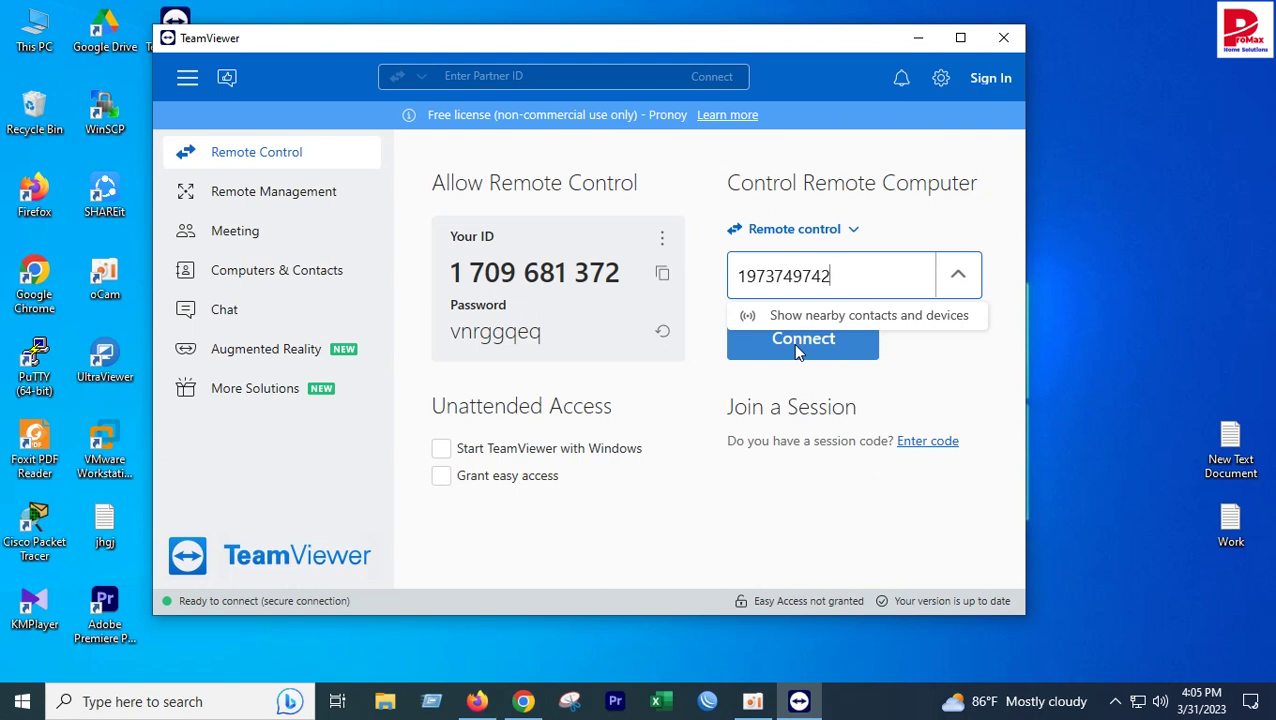
# - Enter the partner's ID in Control Remote Computer and connect
pyautogui.click(797, 345)
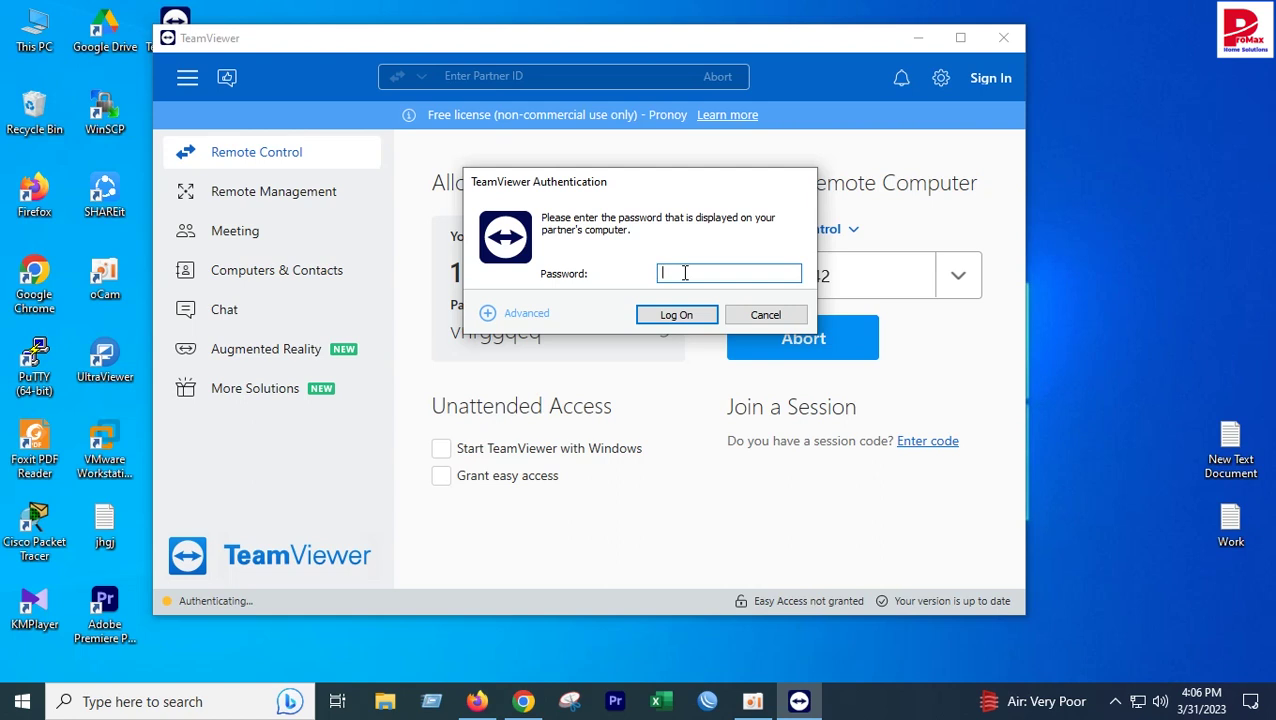
# - Type the partner's password in the Authentication dialog and log on
pyautogui.press('capslock')
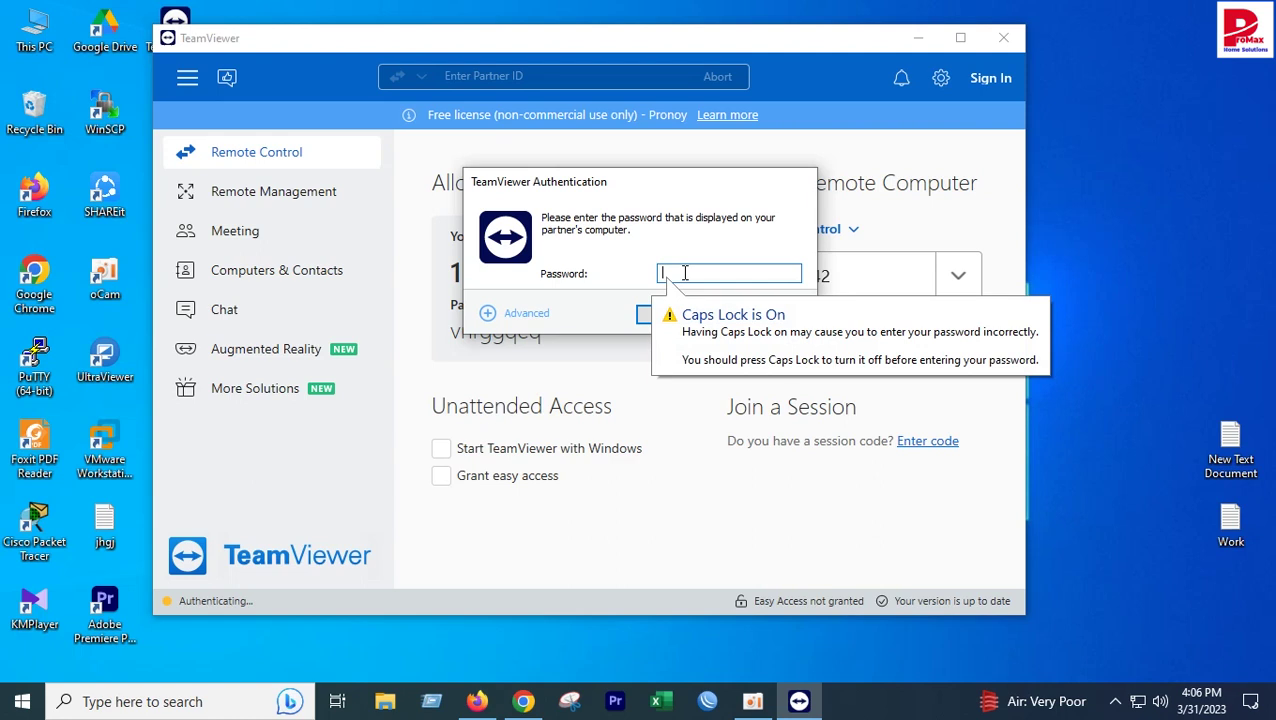
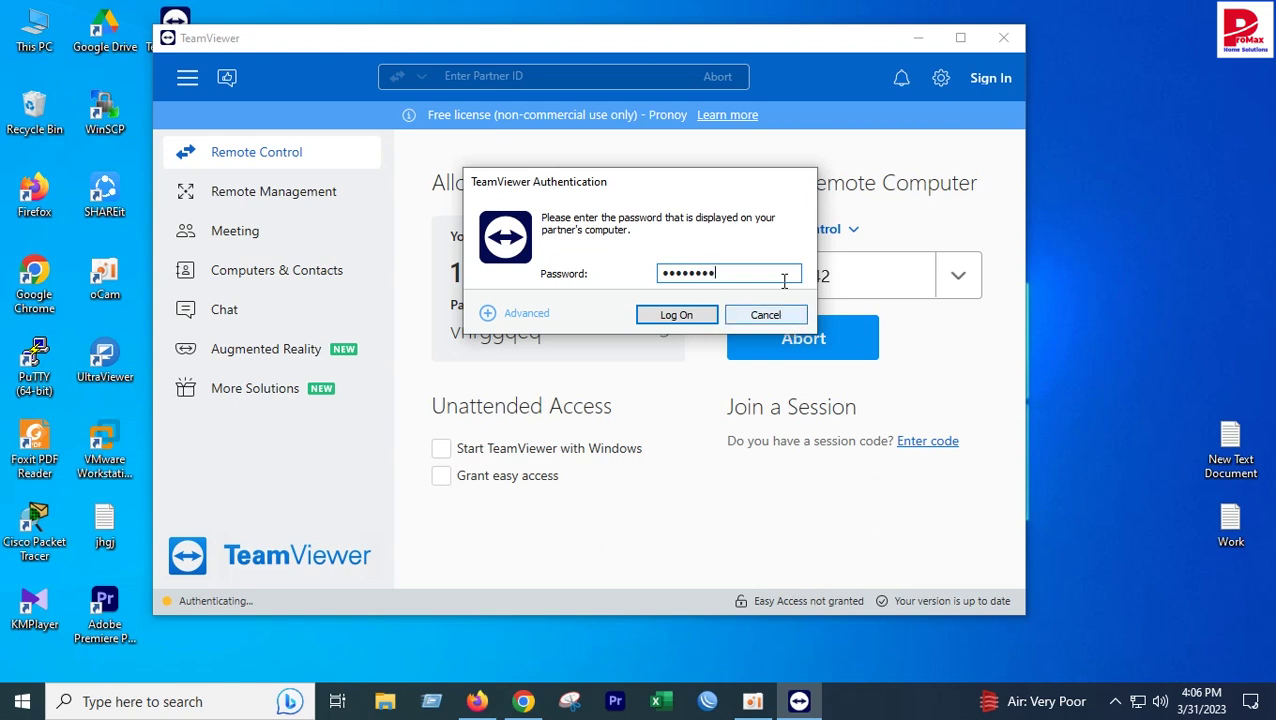
pyautogui.click(666, 314)
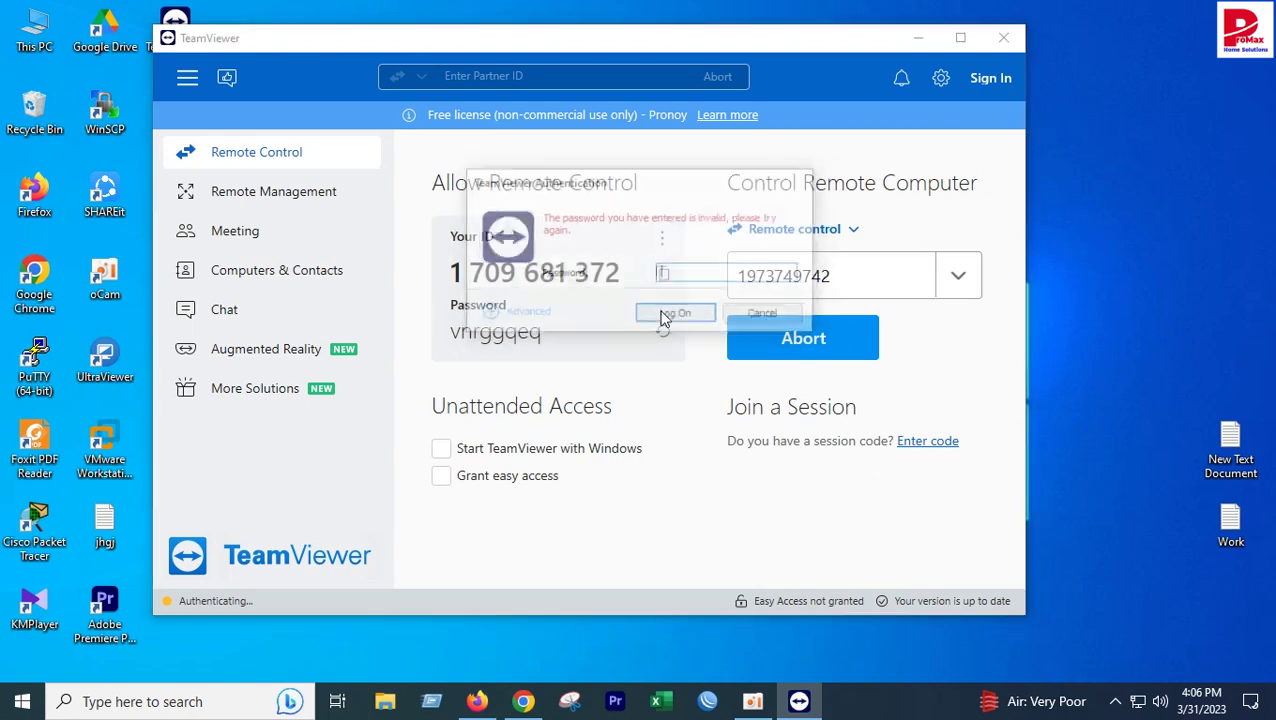
# - After the invalid-password rejection, retype the partner's password in the Password field
pyautogui.click(697, 266)
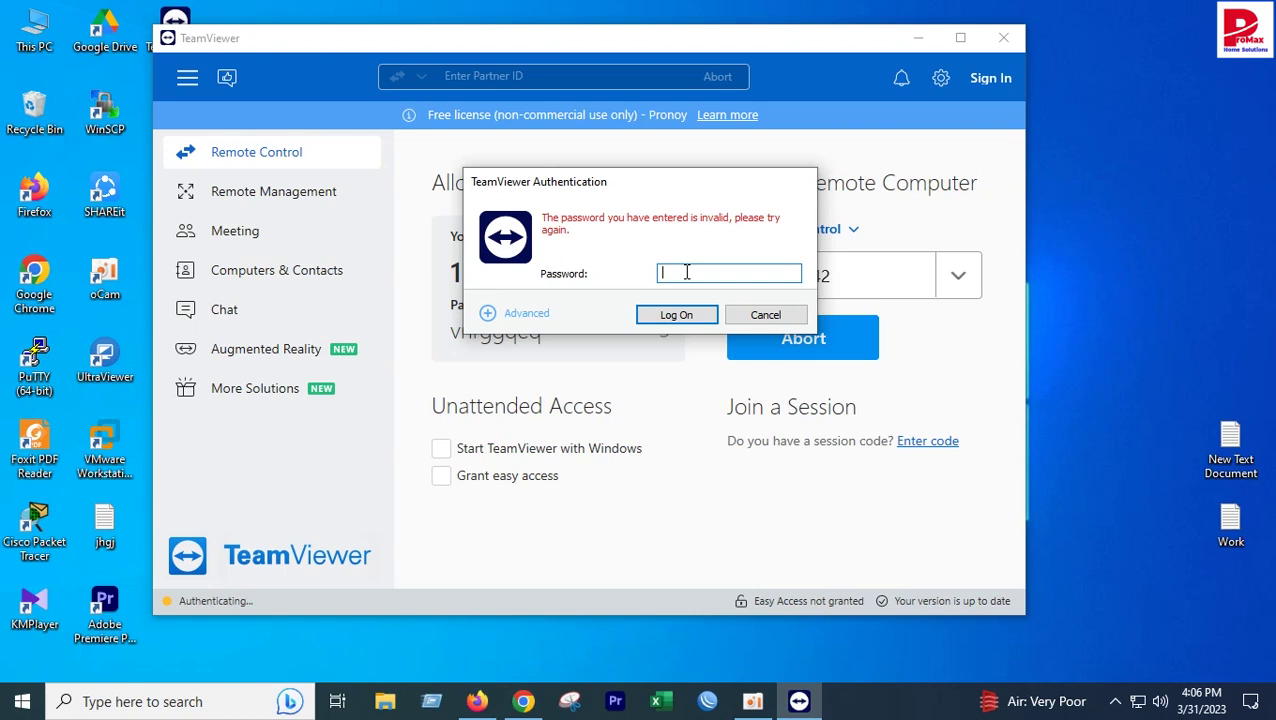
pyautogui.write('•')
pyautogui.press('capslock')
pyautogui.write('•')
pyautogui.write('•')
pyautogui.press('BackSpace')
pyautogui.press('BackSpace')
pyautogui.press('BackSpace')
pyautogui.write('••')
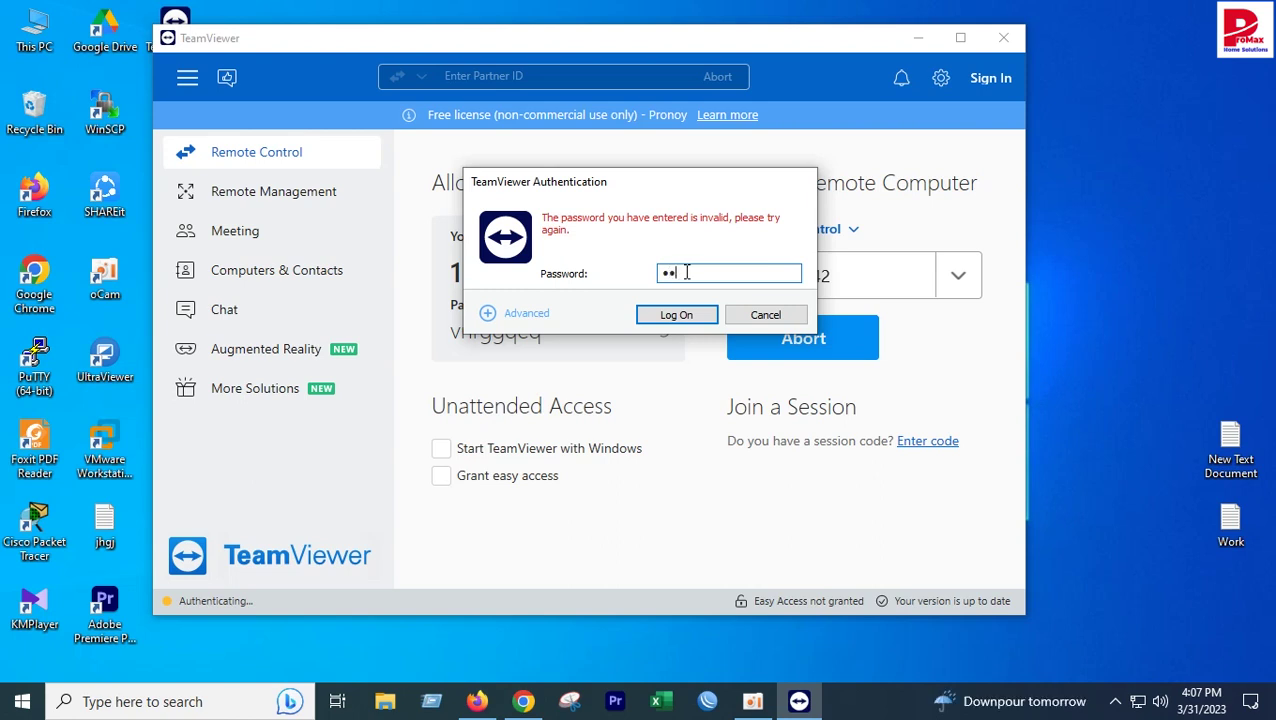
pyautogui.write('•••')
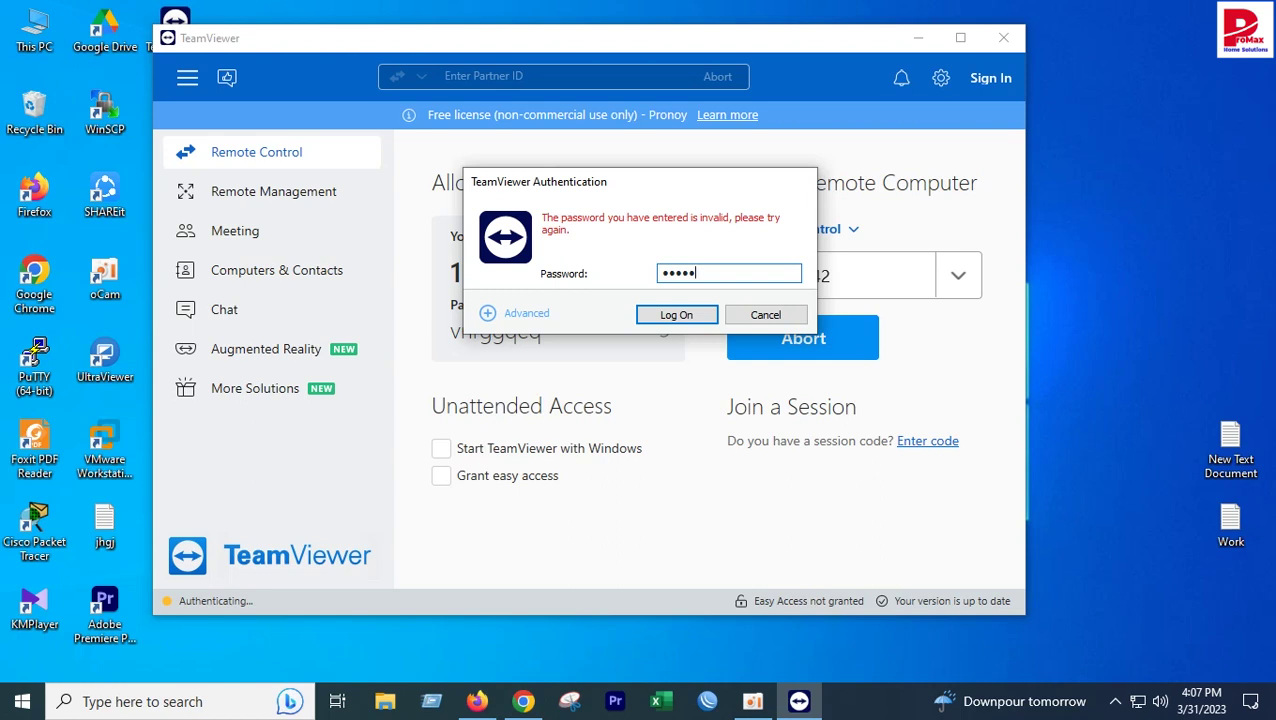
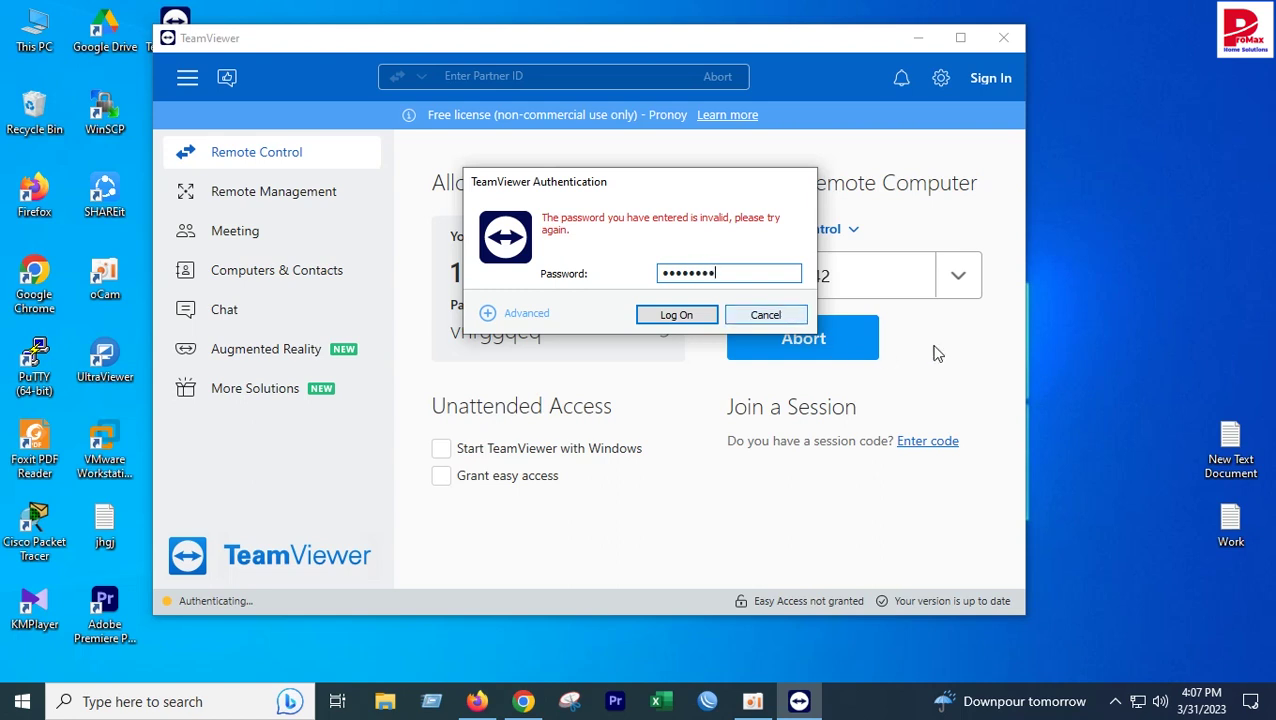
# - Submit the entered password to close the Authentication dialog, returning to Remote Control
pyautogui.click(678, 314)
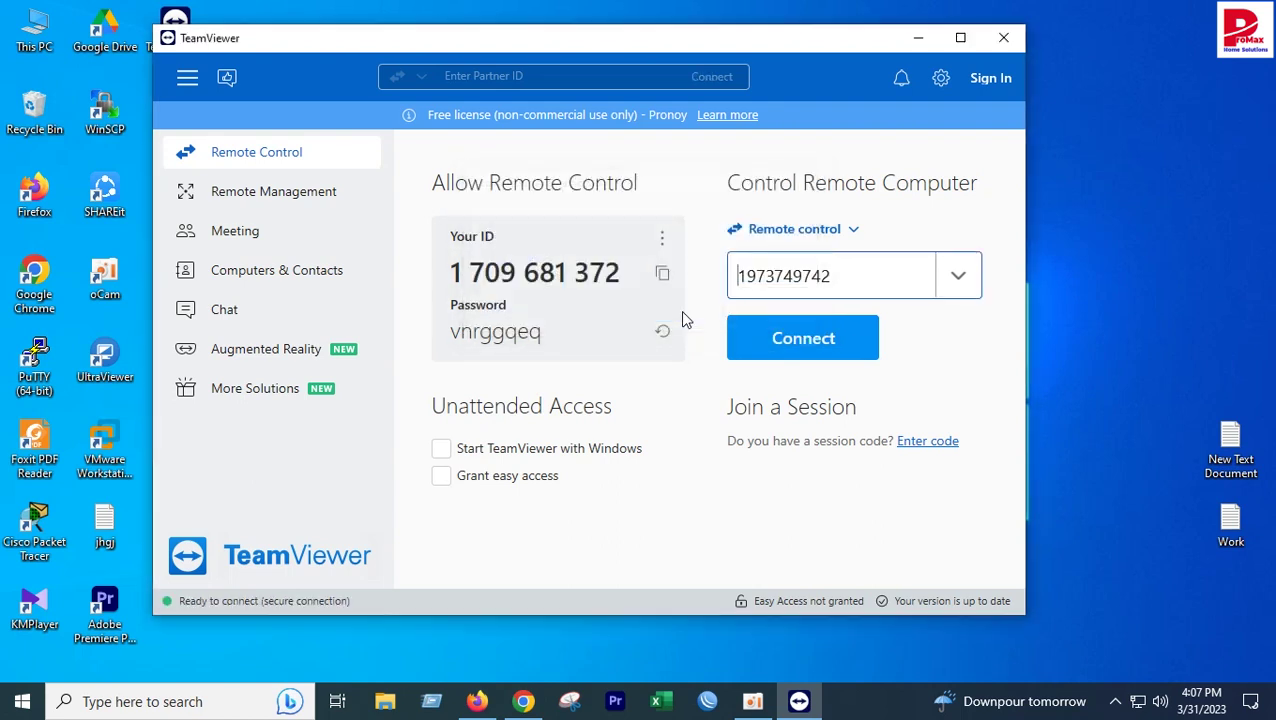